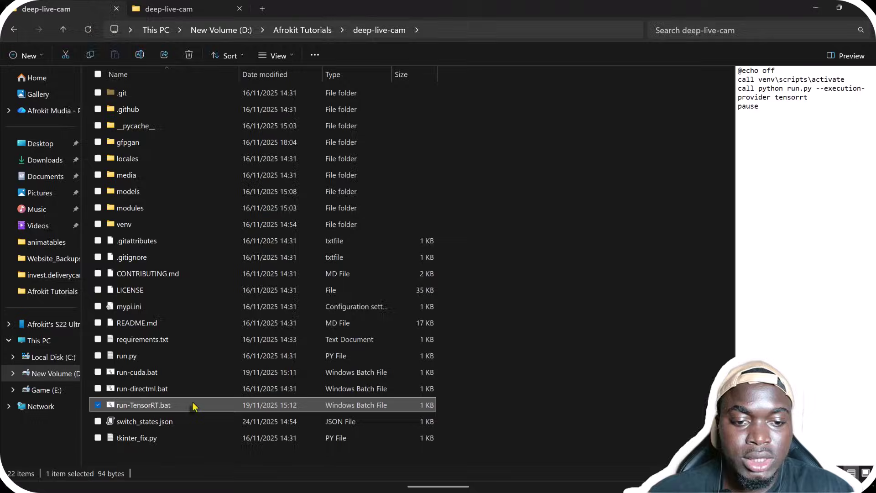
# - Start Deep-Live-Cam with run-TensorRT.bat, move its window up, and load the Drake jpg as source face
pyautogui.doubleClick(194, 407)
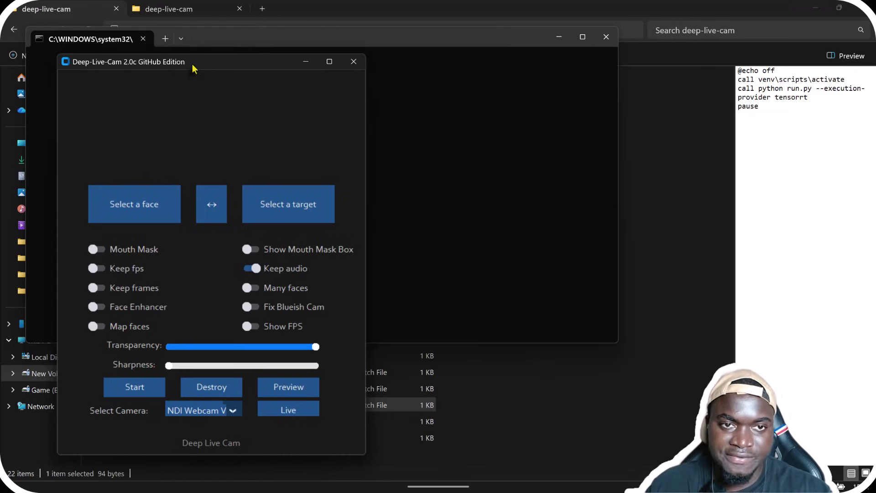
pyautogui.moveTo(192, 61); pyautogui.dragTo(200, 26)
pyautogui.click(142, 166)
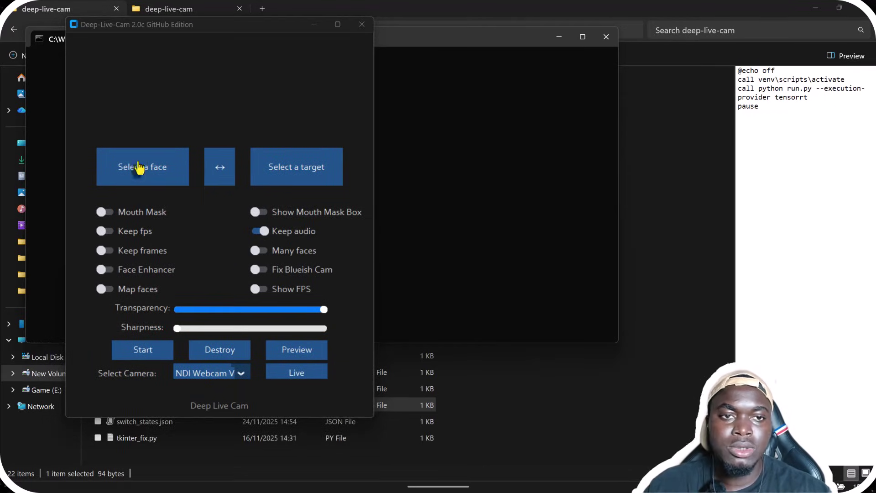
pyautogui.click(297, 161)
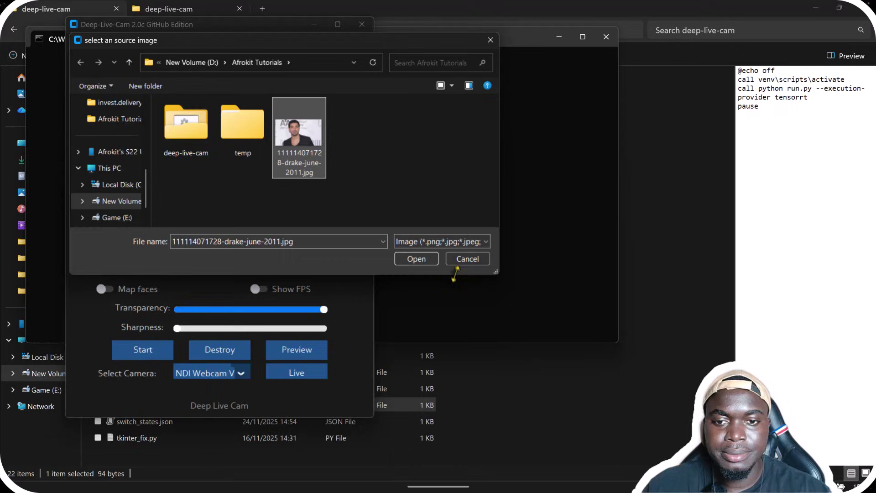
pyautogui.click(417, 259)
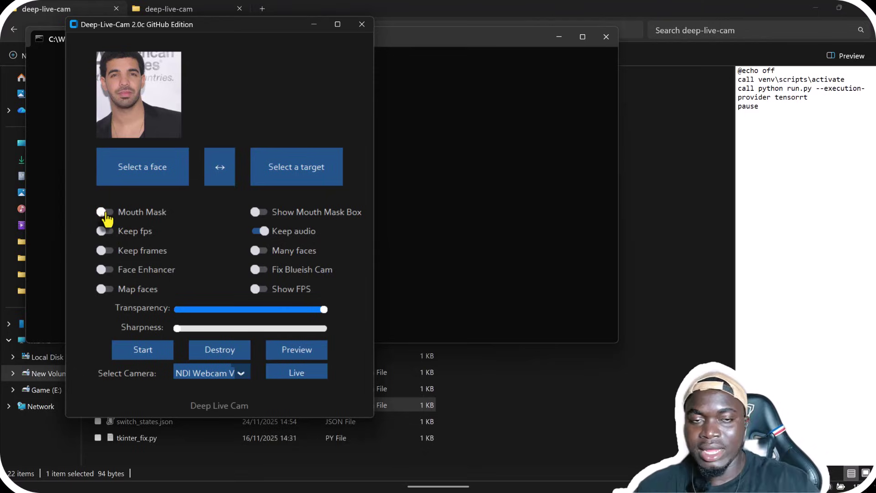
pyautogui.click(103, 270)
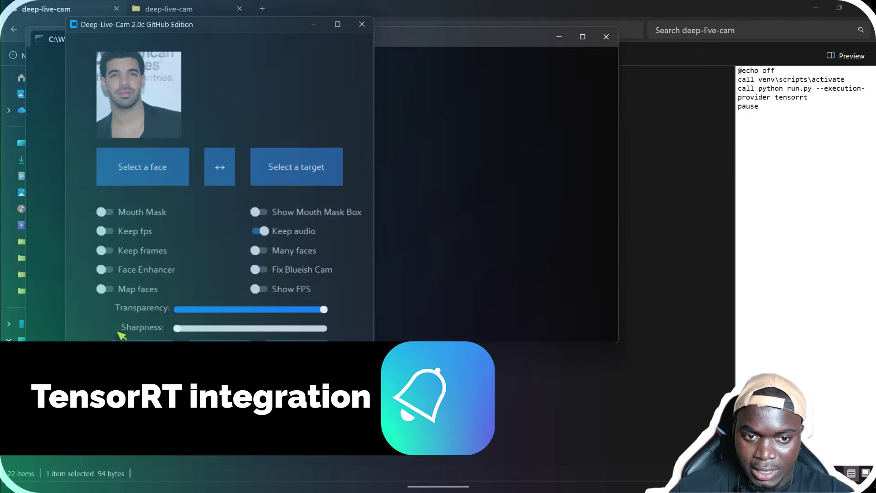
# - Raise sharpness to 0.4, turn on Face Enhancer, and pick Recordings.mp4 under the Video filter as target
pyautogui.moveTo(176, 329); pyautogui.dragTo(184, 330)
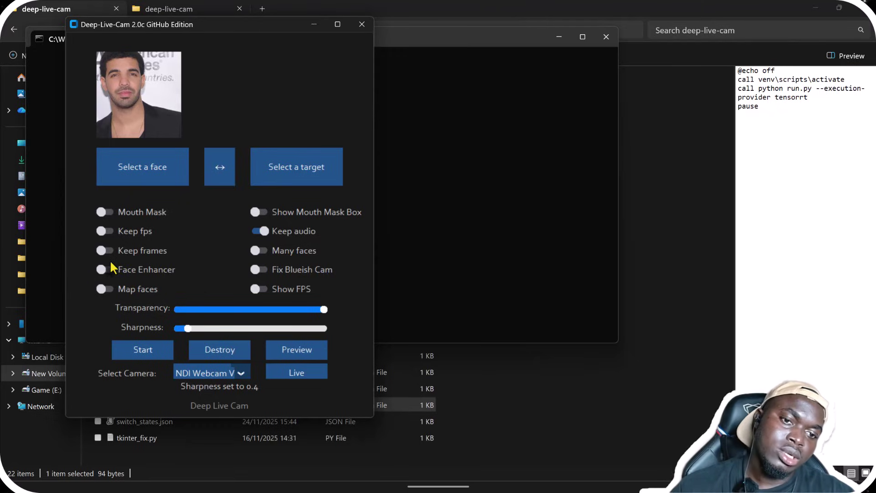
pyautogui.click(105, 271)
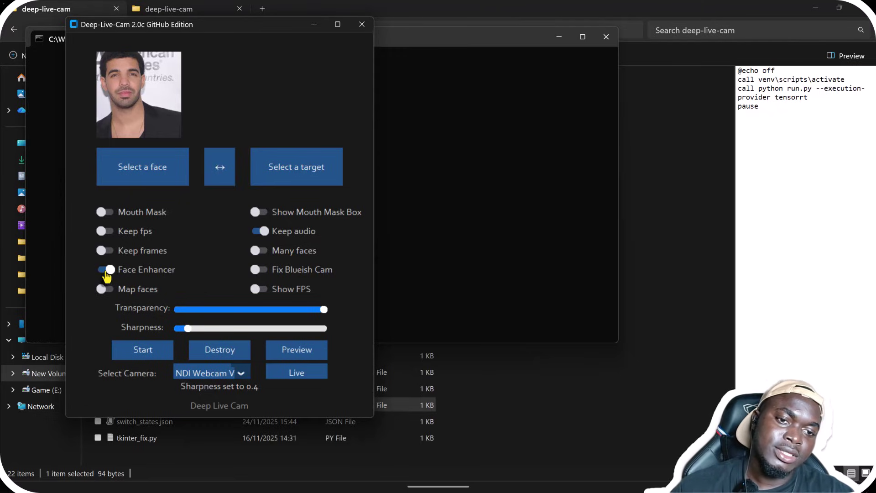
pyautogui.click(297, 166)
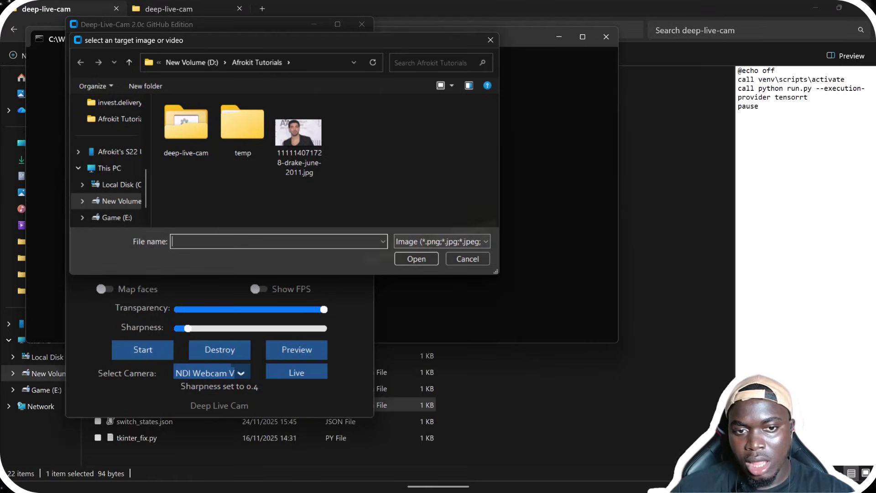
pyautogui.click(448, 241)
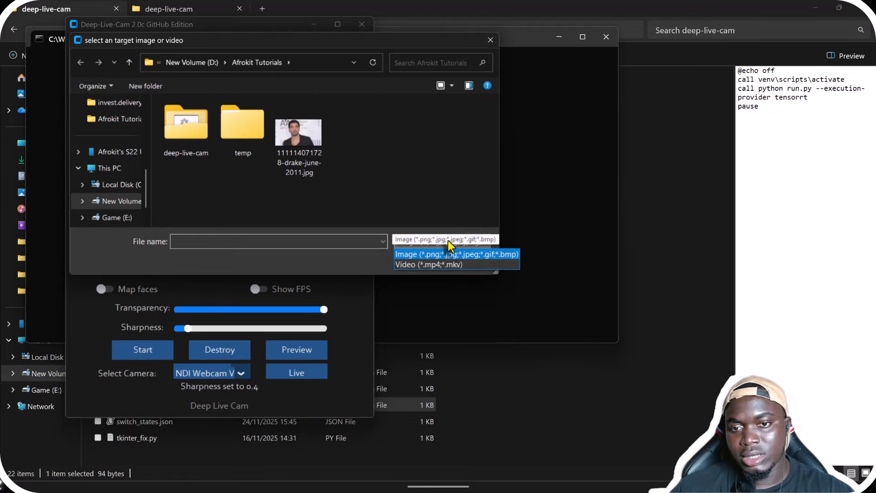
pyautogui.click(439, 266)
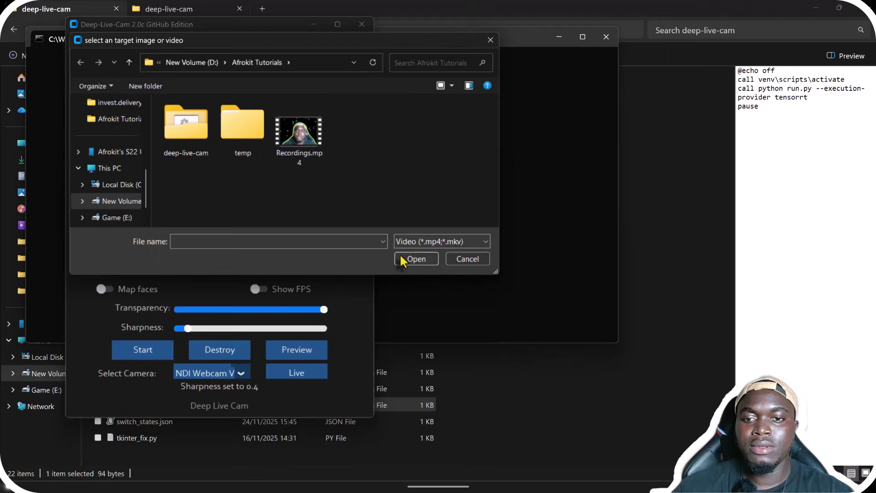
pyautogui.click(306, 140)
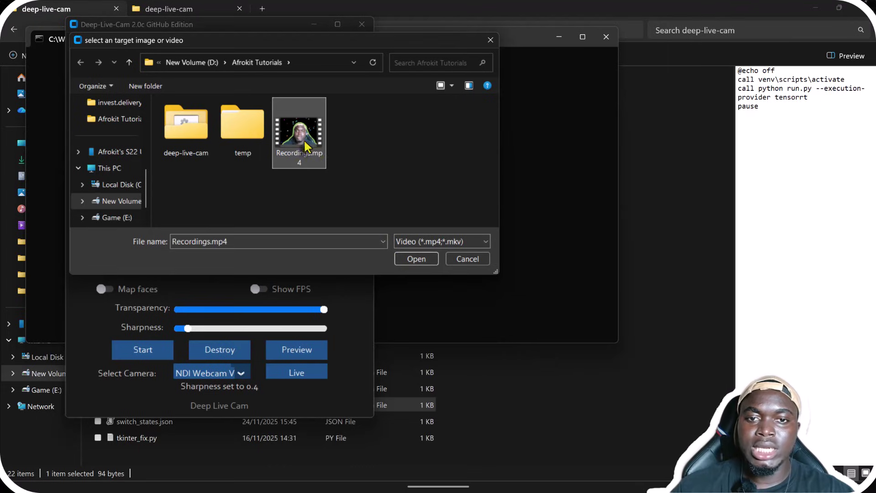
pyautogui.click(416, 259)
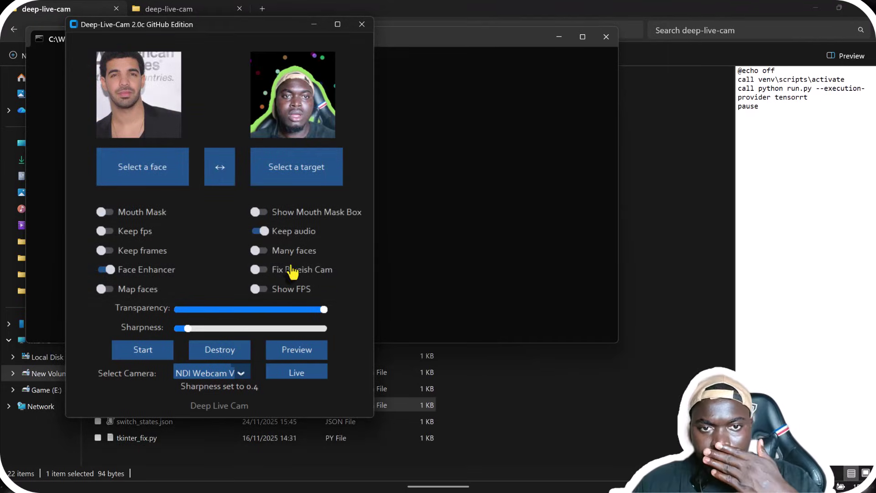
# - Start the face swap and save the result as output2.0.mp4
pyautogui.click(130, 353)
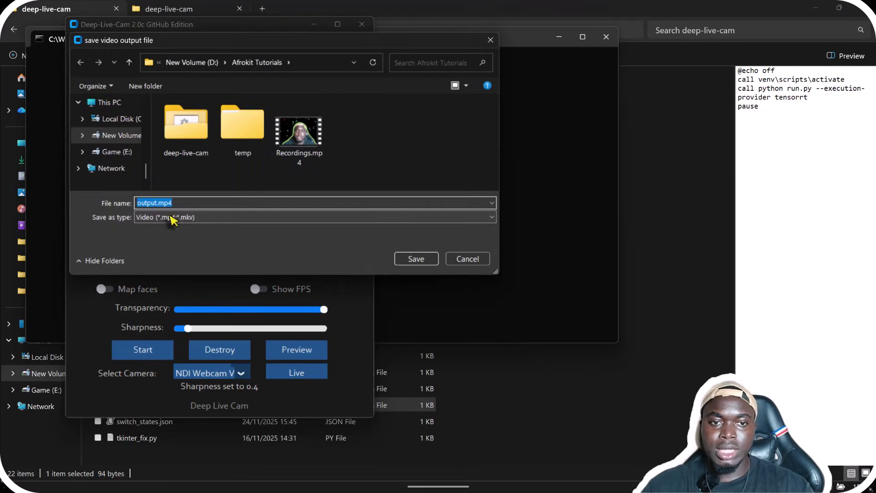
pyautogui.click(152, 203)
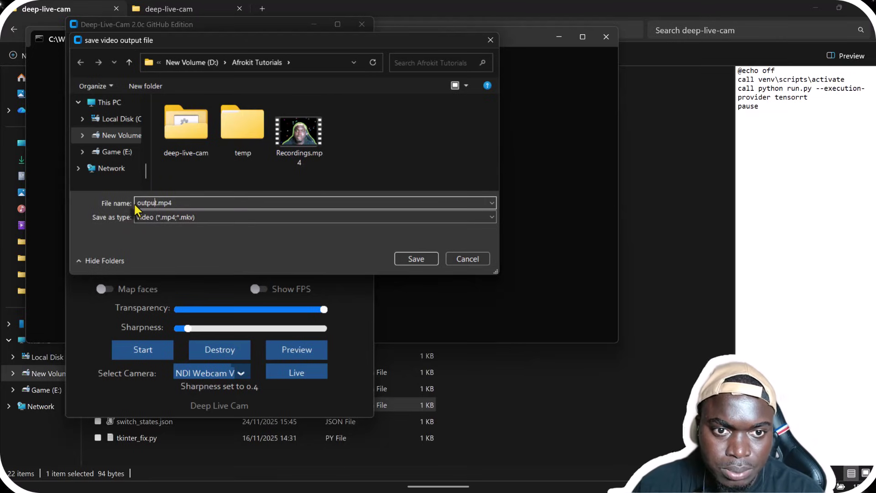
pyautogui.write('2.0')
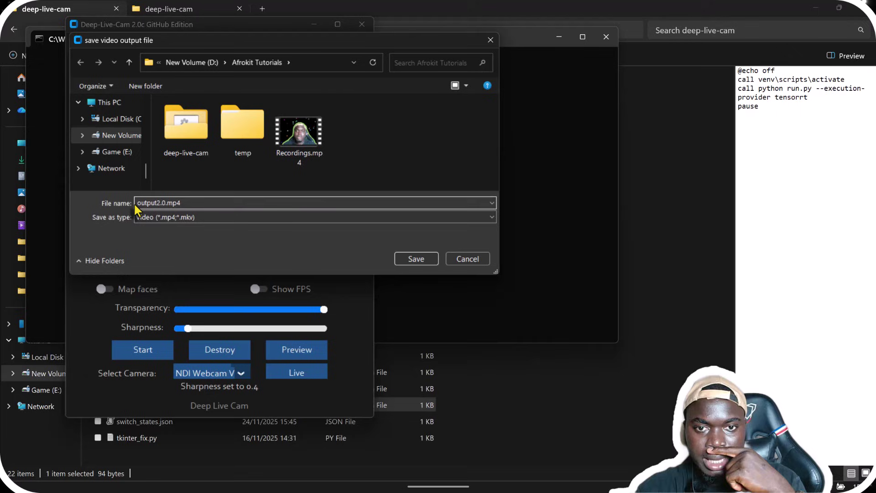
pyautogui.press('Return')
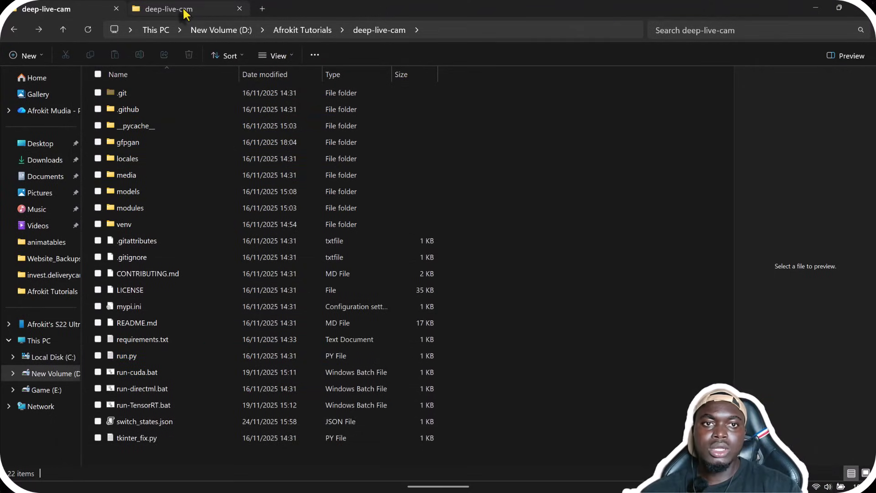
# - Run run-TensorRT.bat from the second deep-live-cam folder to start Deep-Live-Cam 1.8.1
pyautogui.click(185, 12)
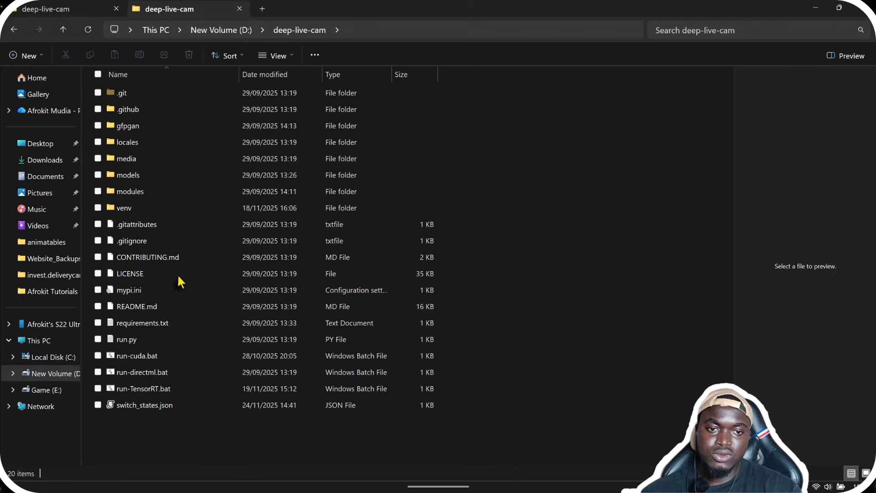
pyautogui.click(183, 390)
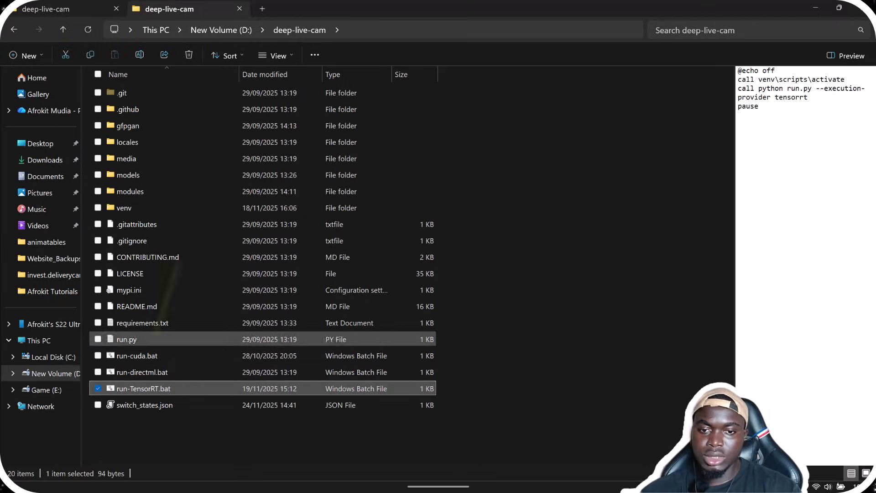
pyautogui.doubleClick(174, 384)
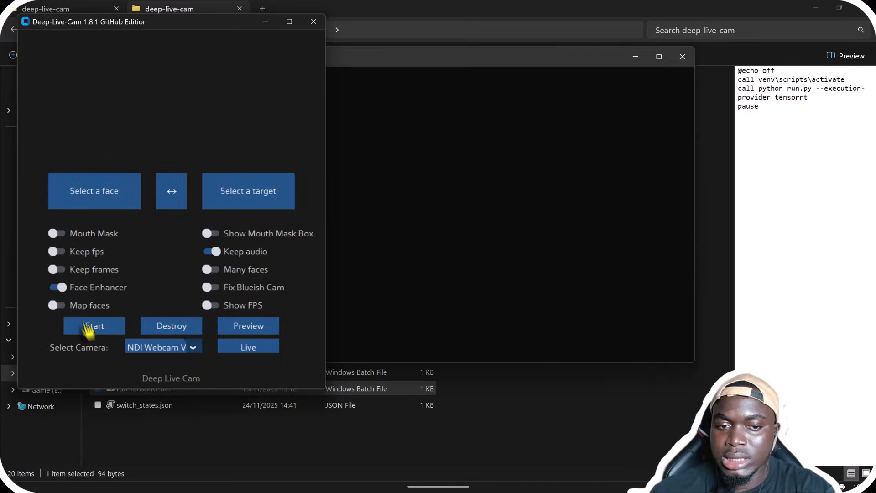
# - Load the Drake photo as the source face
pyautogui.click(97, 198)
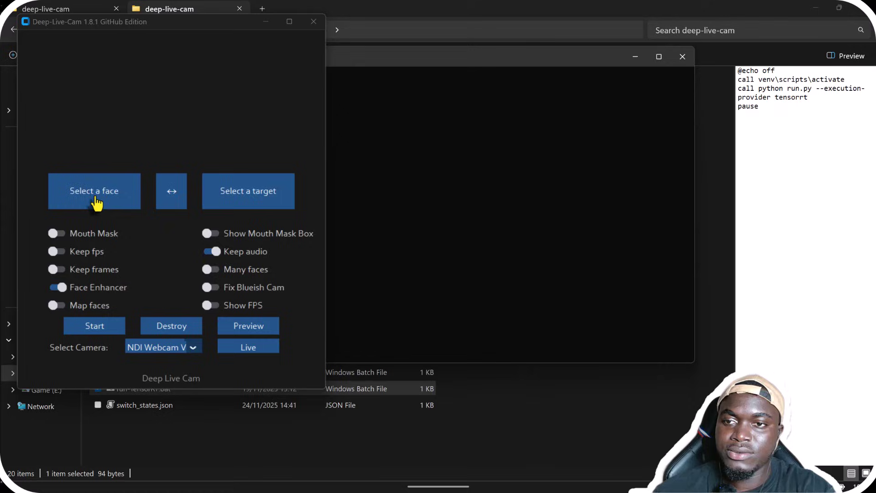
pyautogui.click(206, 148)
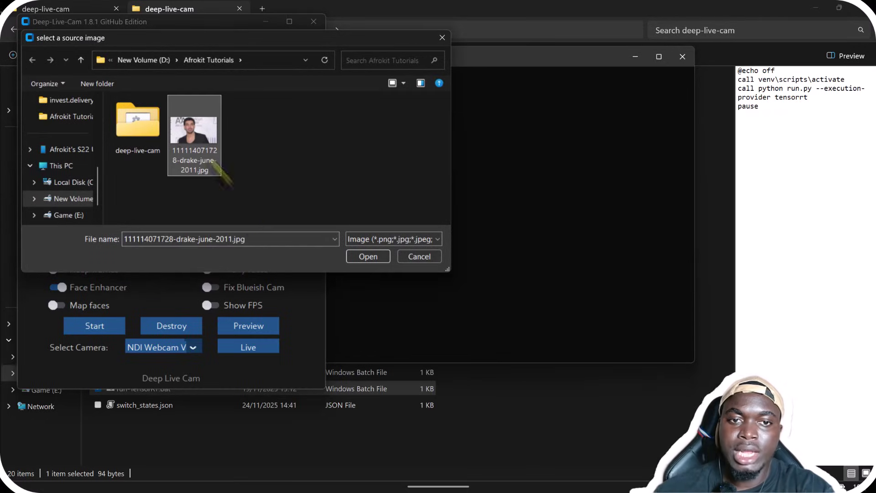
pyautogui.click(368, 256)
# - Load Recordings.mp4 as target via the Video filter, then start the swap and save output1.8.1.mp4
pyautogui.click(260, 192)
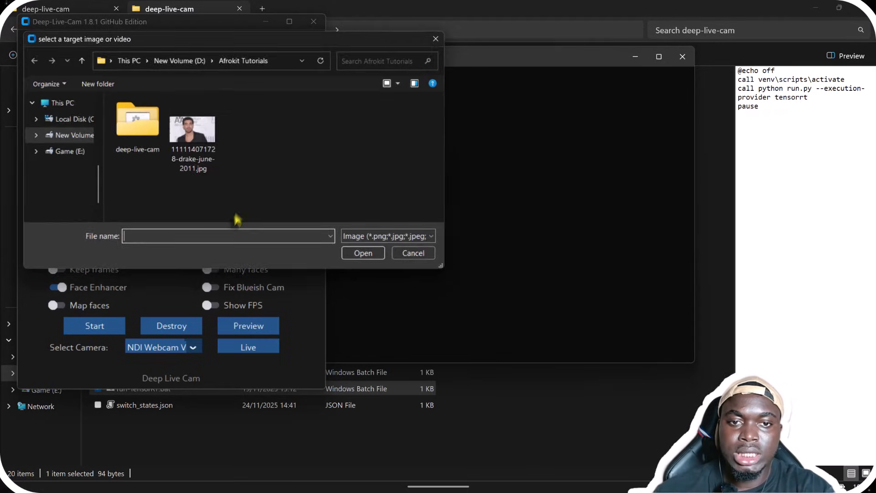
pyautogui.click(394, 239)
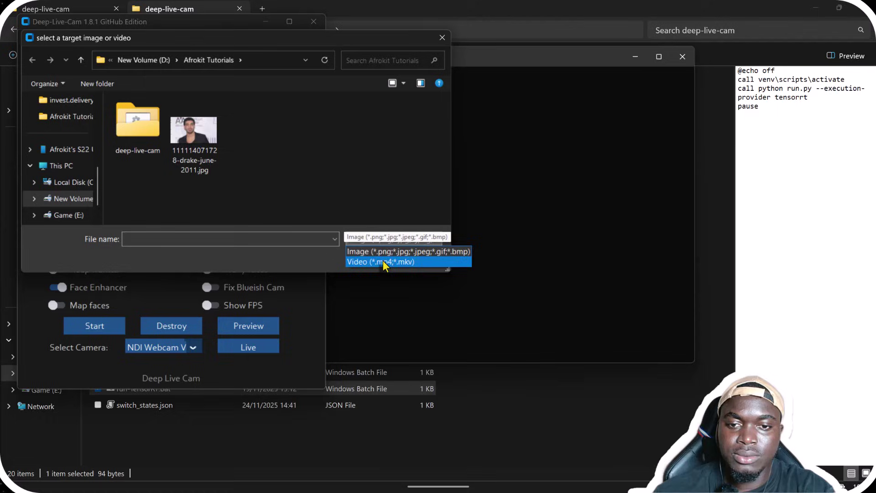
pyautogui.click(383, 260)
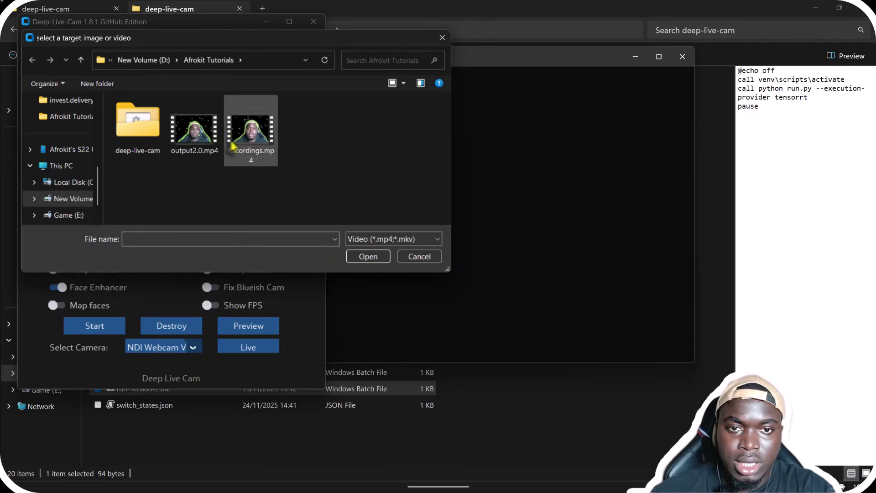
pyautogui.click(368, 256)
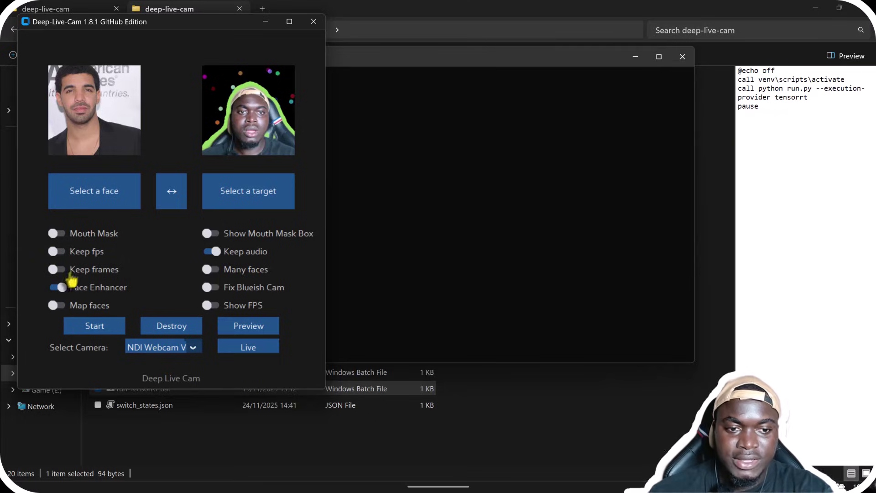
pyautogui.click(94, 326)
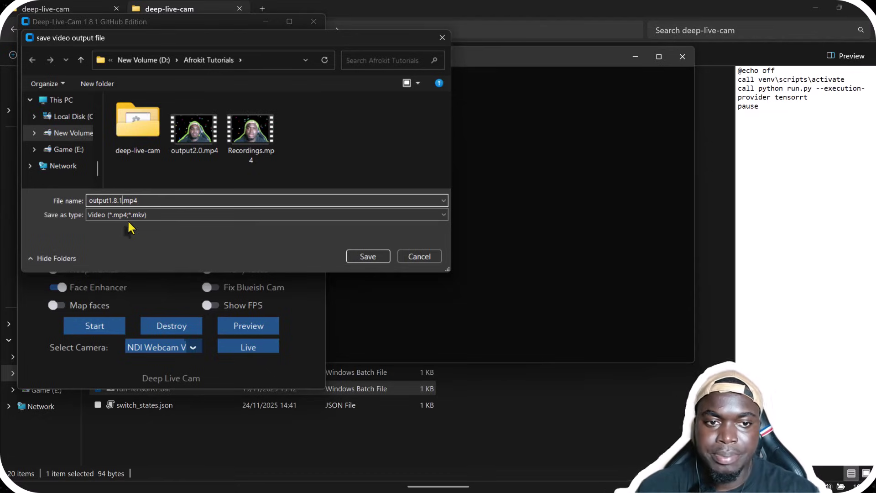
pyautogui.click(368, 256)
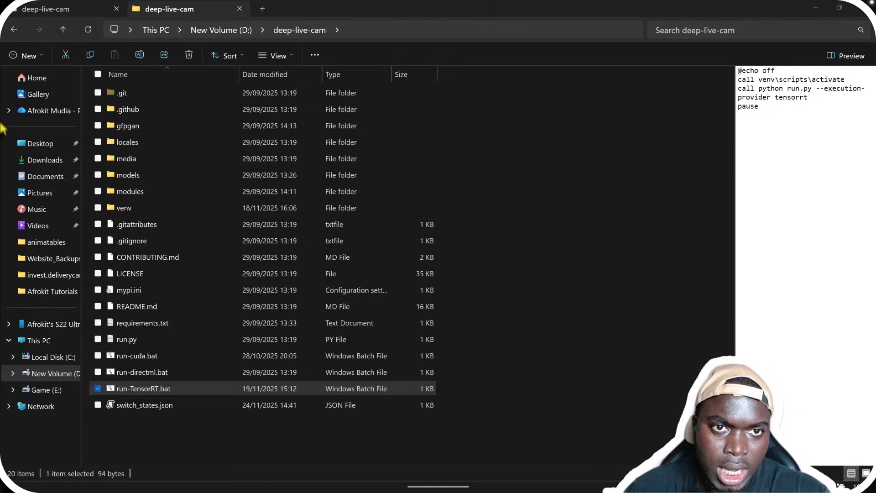
# - Play output1.8.1.mp4 from the Afrokit Tutorials folder in Media Player, then close it
pyautogui.click(62, 11)
pyautogui.hotkey('alt', 'Up')
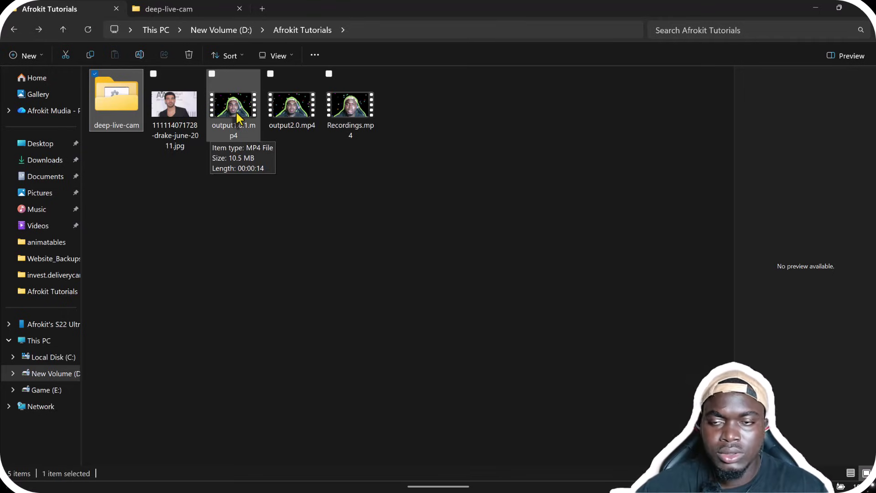
pyautogui.doubleClick(236, 113)
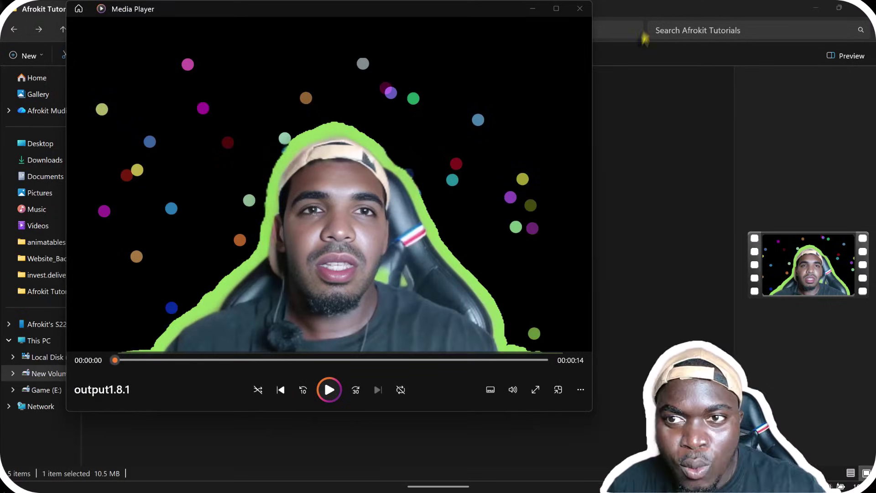
pyautogui.click(581, 9)
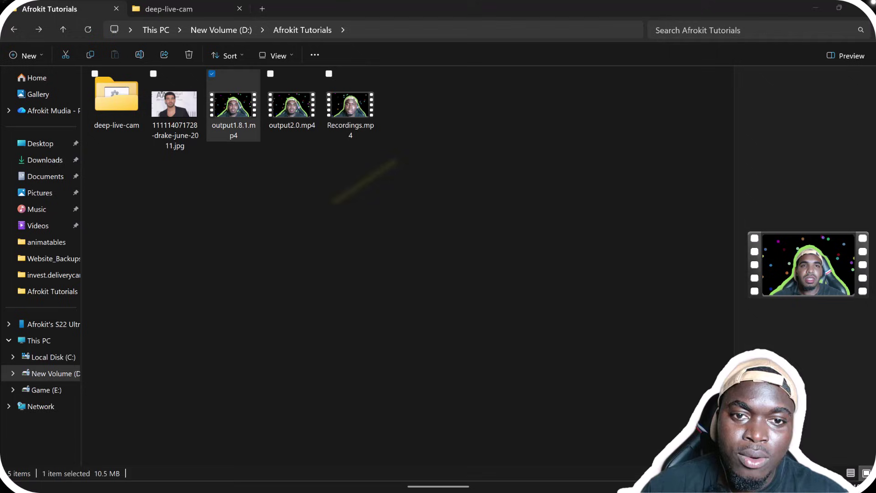
pyautogui.doubleClick(292, 110)
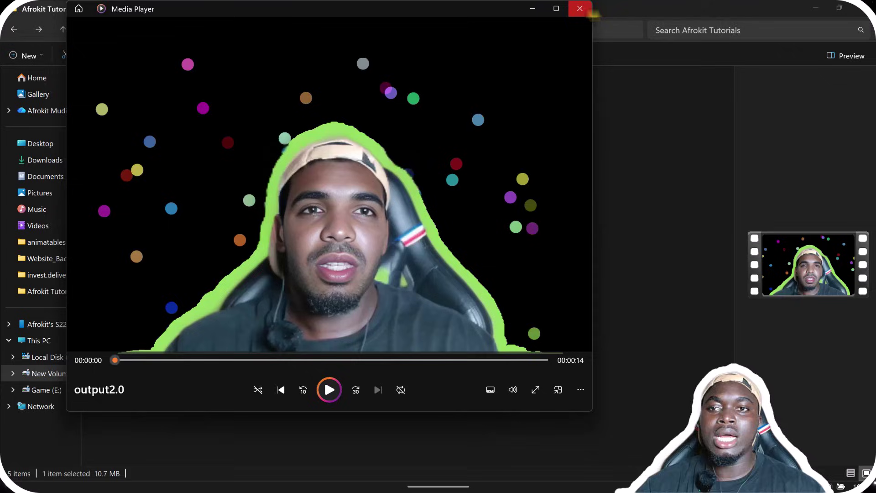
pyautogui.click(582, 8)
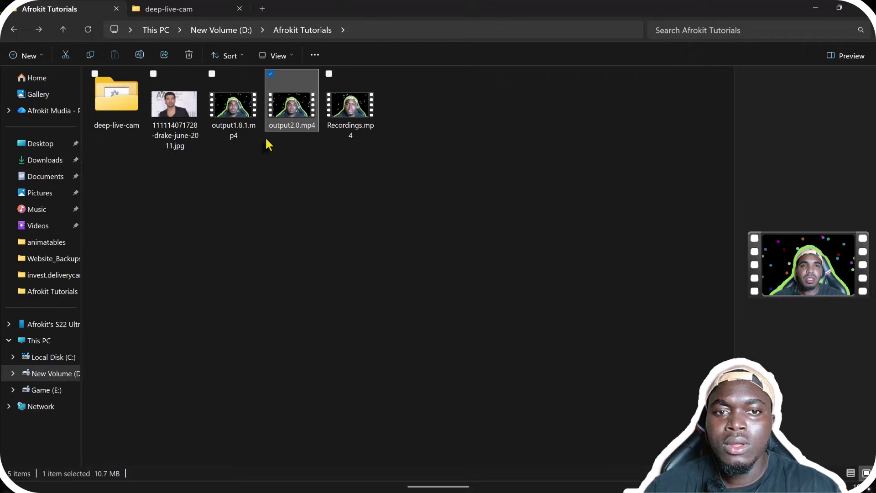
pyautogui.doubleClick(348, 104)
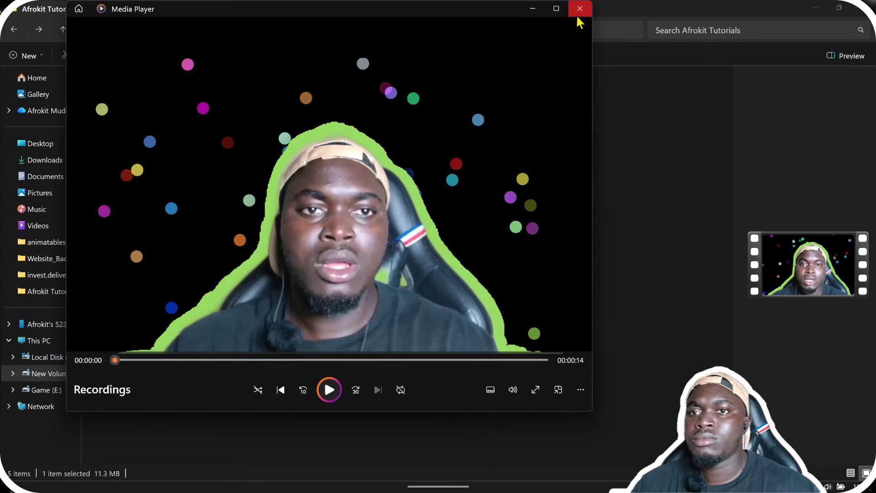
pyautogui.click(579, 9)
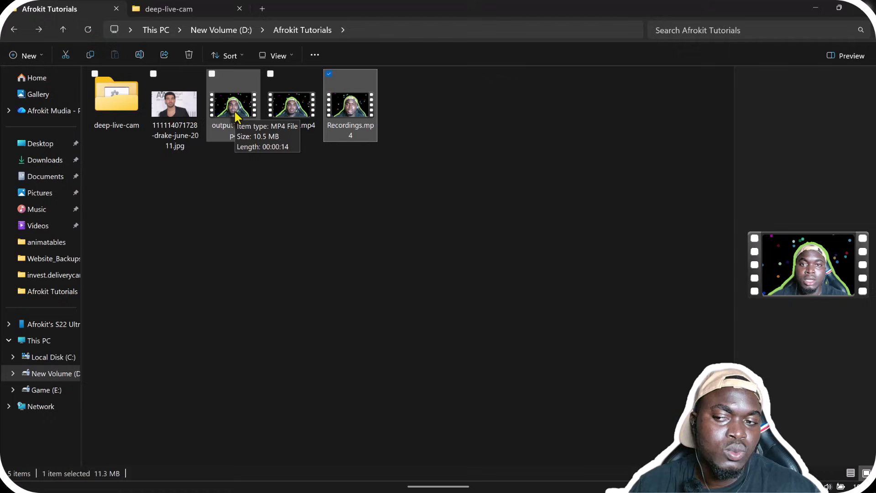
pyautogui.doubleClick(235, 111)
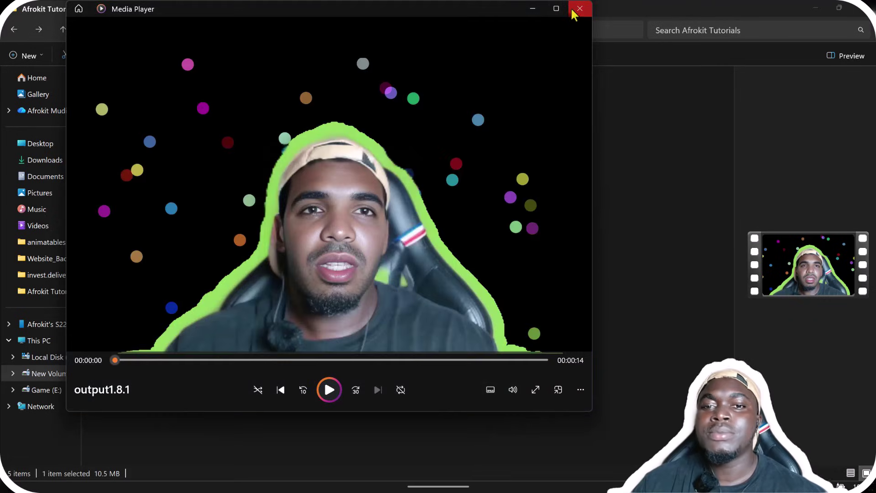
pyautogui.click(579, 9)
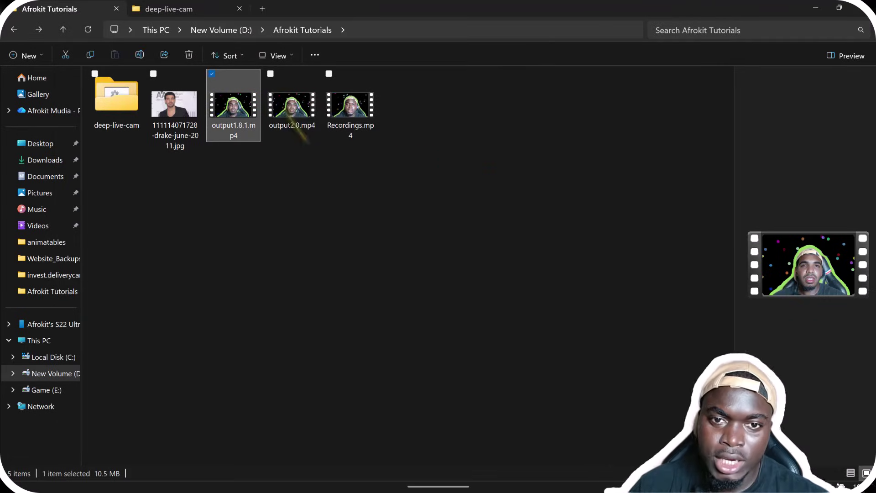
pyautogui.doubleClick(302, 125)
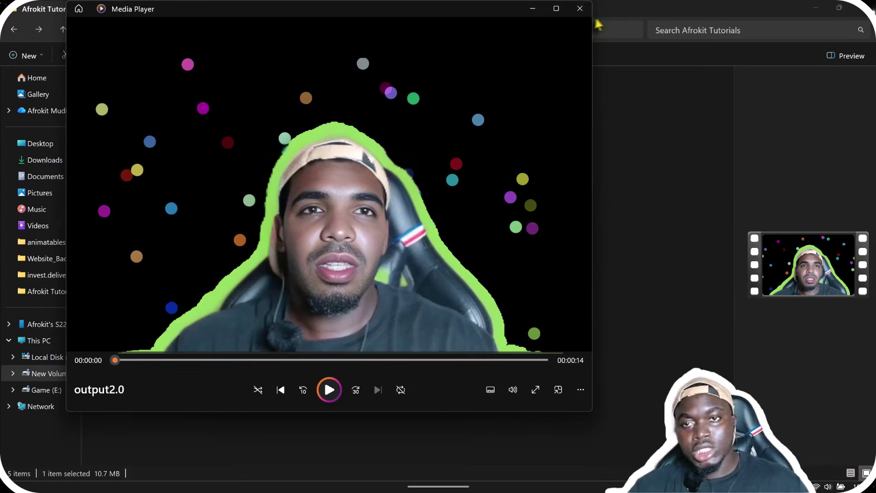
pyautogui.click(581, 9)
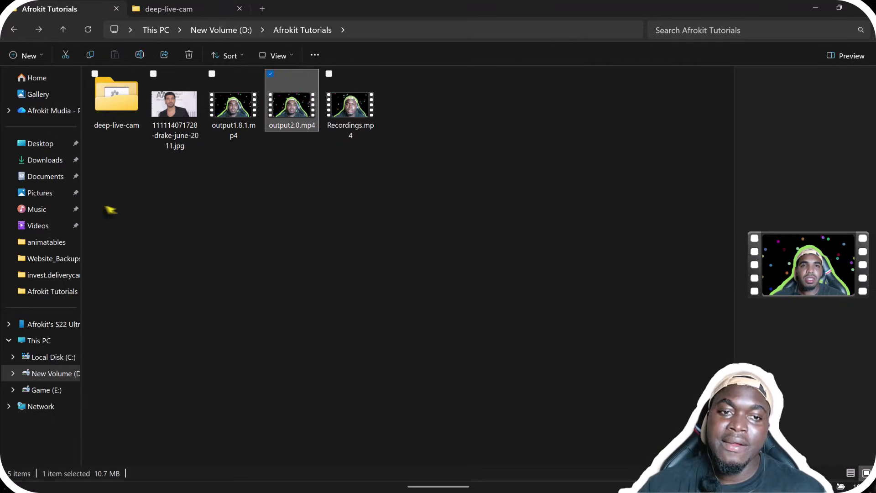
# - Run run-TensorRT.bat inside the deep-live-cam folder and move the Deep-Live-Cam 2.0c window up
pyautogui.doubleClick(101, 107)
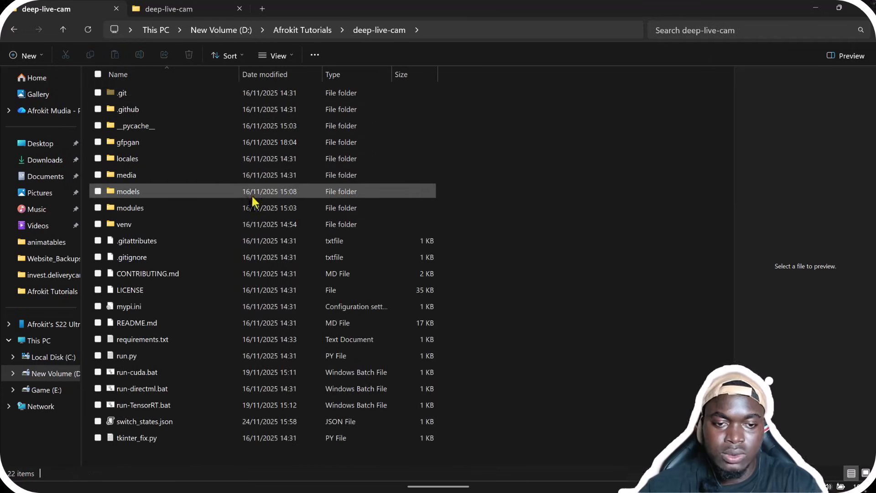
pyautogui.doubleClick(163, 407)
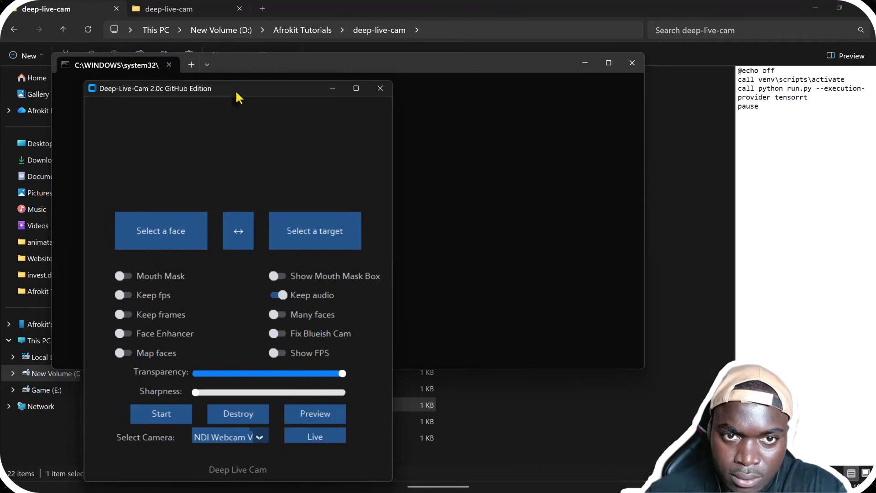
pyautogui.moveTo(236, 94); pyautogui.dragTo(244, 48)
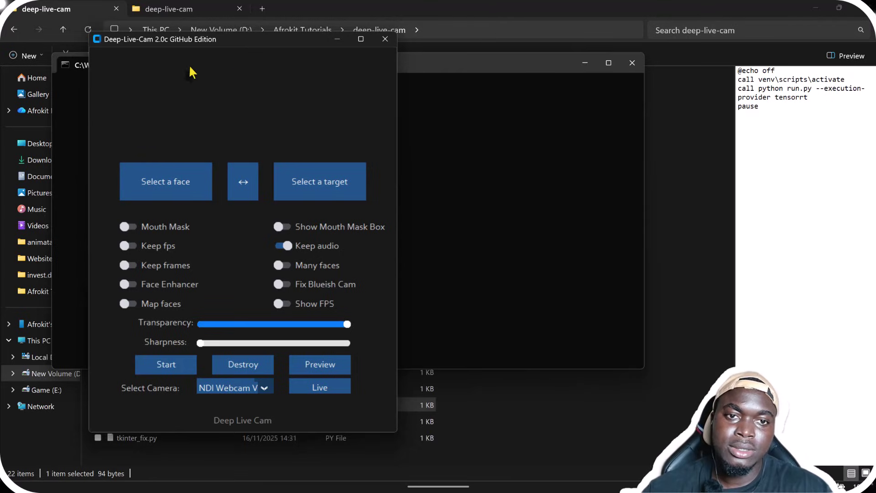
# - Load the Drake photo as source, choose the HD Pro Webcam, and start the live face swap
pyautogui.click(166, 182)
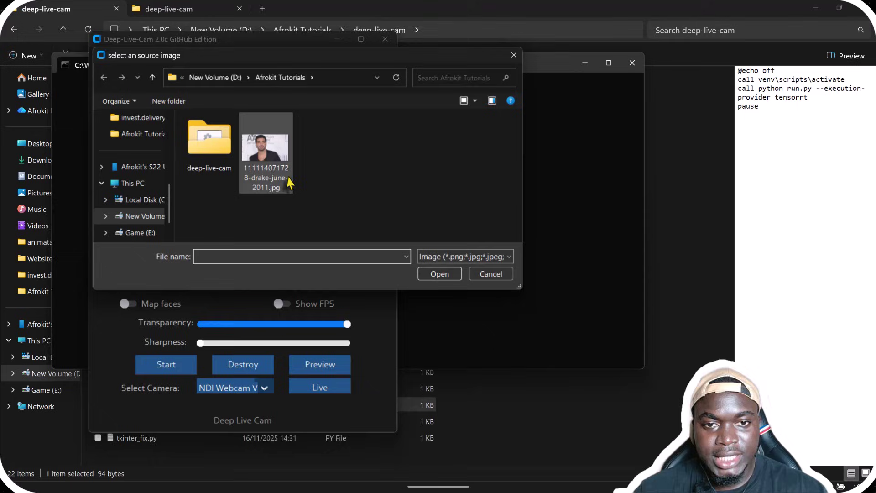
pyautogui.click(439, 274)
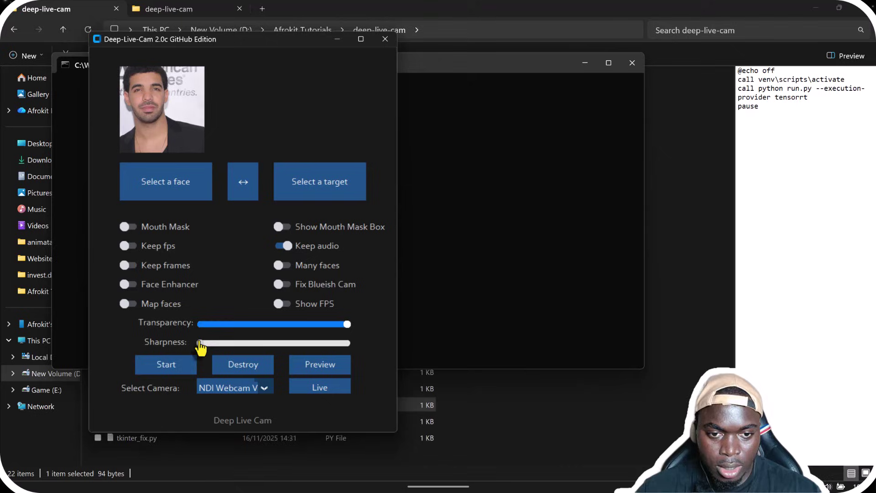
pyautogui.click(248, 387)
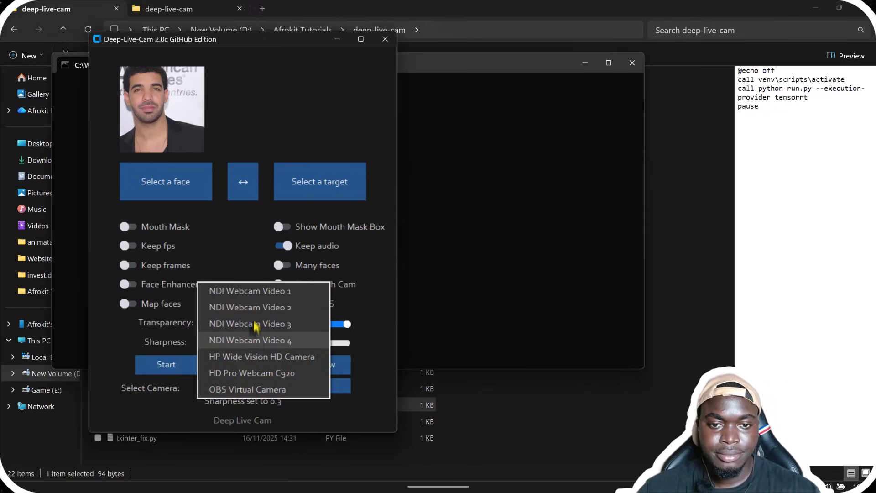
pyautogui.click(248, 373)
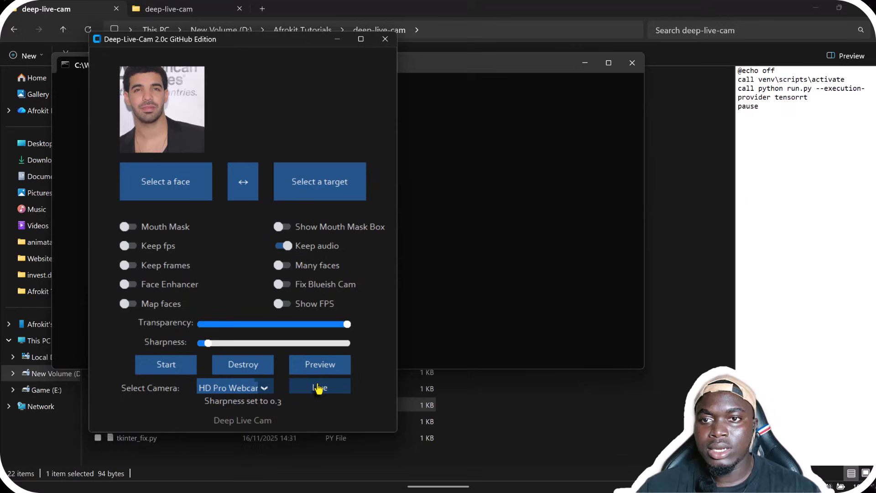
pyautogui.click(319, 388)
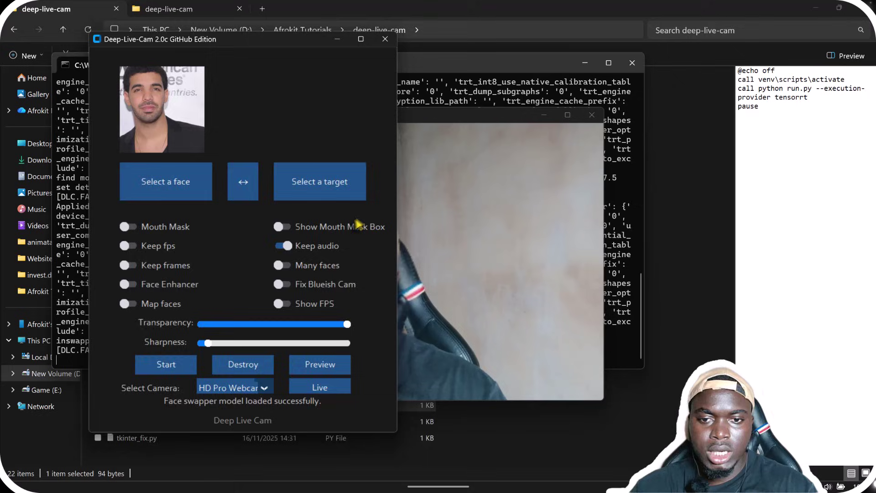
# - Move the live preview window aside, raise Deep-Live-Cam over it, and bring up Start search
pyautogui.click(465, 191)
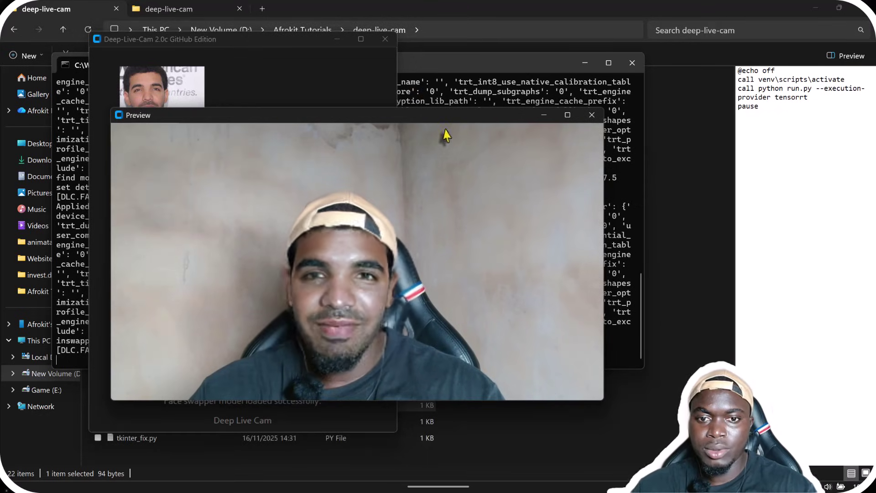
pyautogui.moveTo(250, 115)
pyautogui.mouseDown()
pyautogui.moveTo(443, 96)
pyautogui.moveTo(487, 78)
pyautogui.mouseUp()
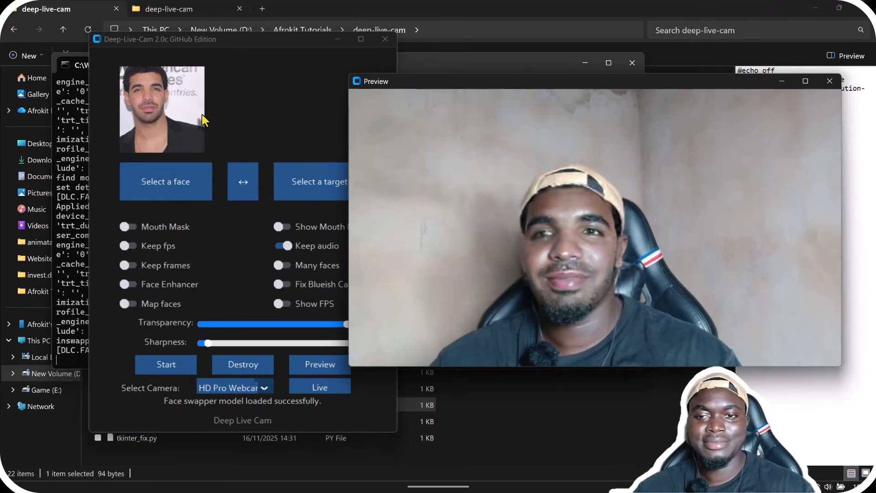
pyautogui.click(291, 61)
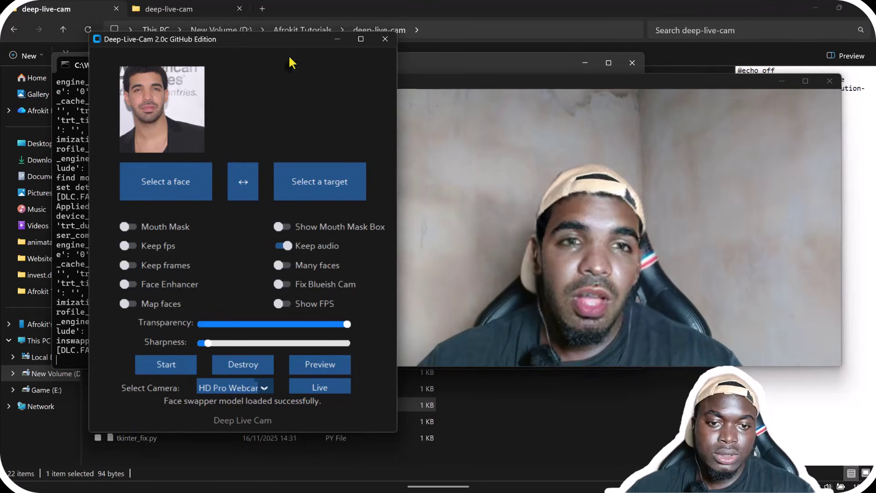
pyautogui.press('super')
pyautogui.write('ob')
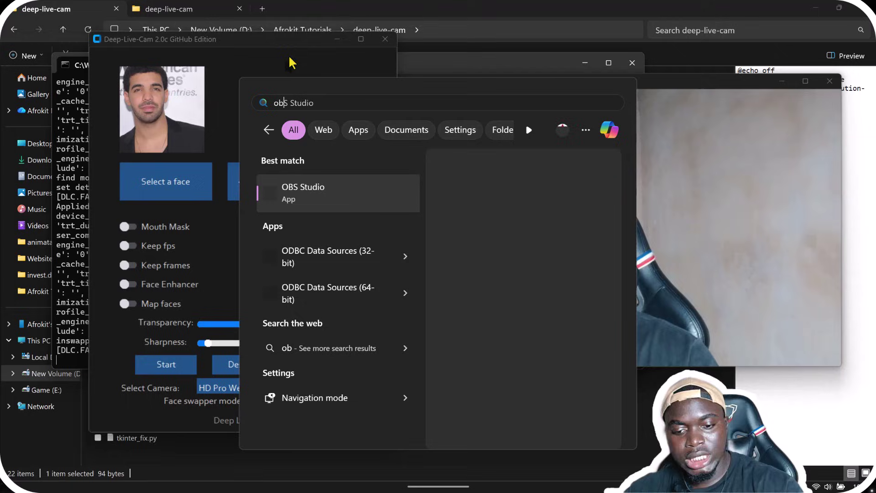
pyautogui.write('s')
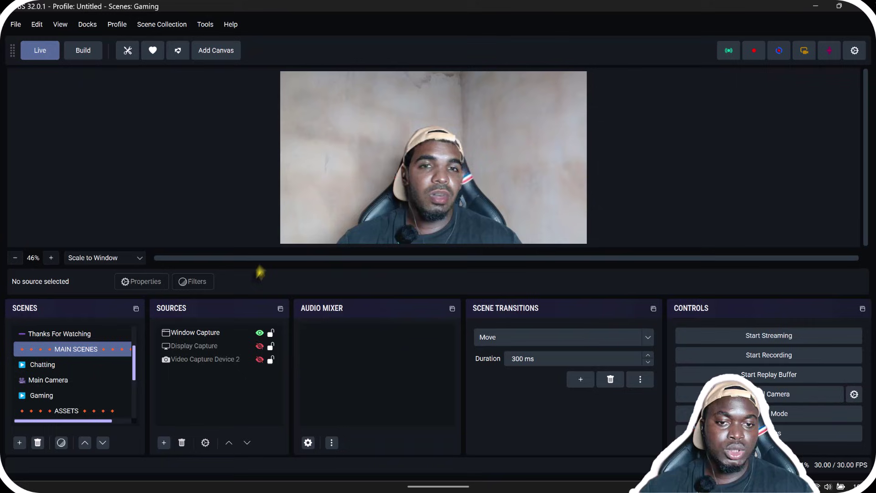
# - Confirm the Gaming scene's Window Capture source uses '[python.exe]: Preview', then begin a webcam search
pyautogui.click(193, 333)
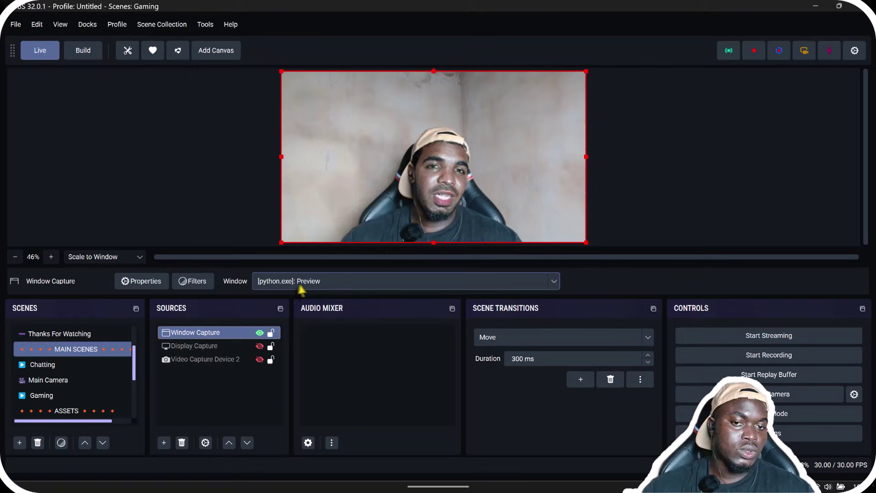
pyautogui.click(313, 282)
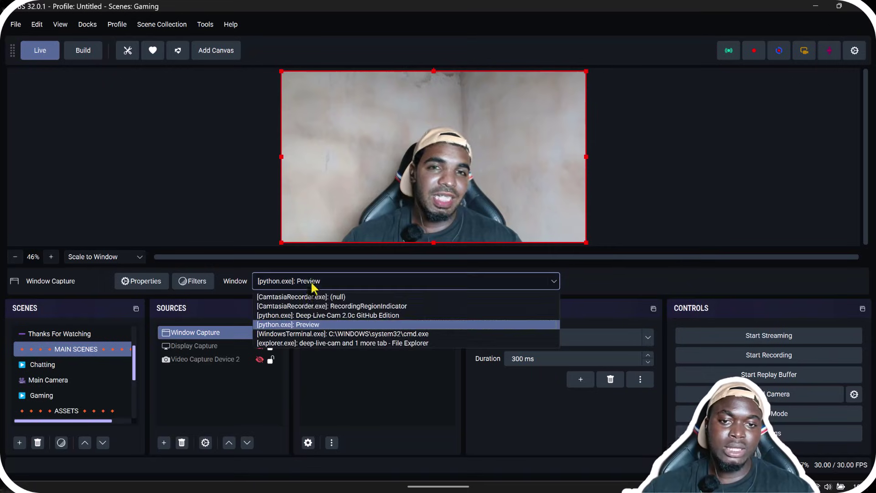
pyautogui.click(301, 322)
pyautogui.click(239, 133)
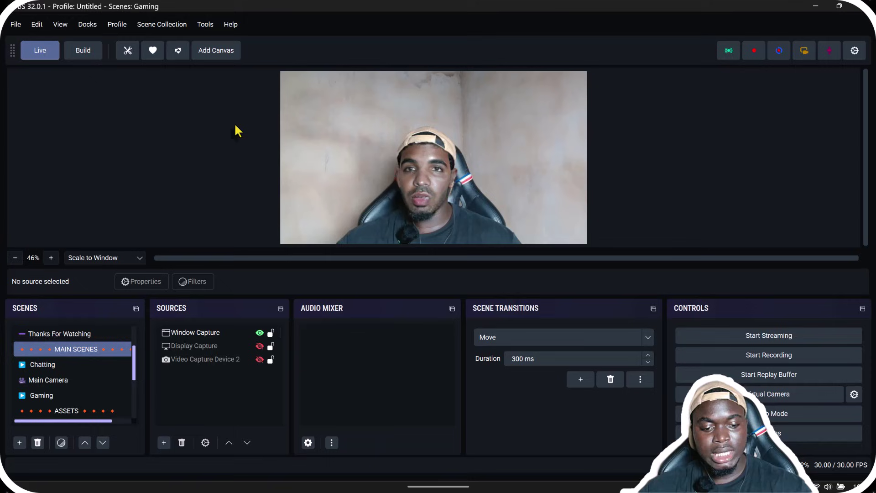
pyautogui.press('super')
pyautogui.write('webcam')
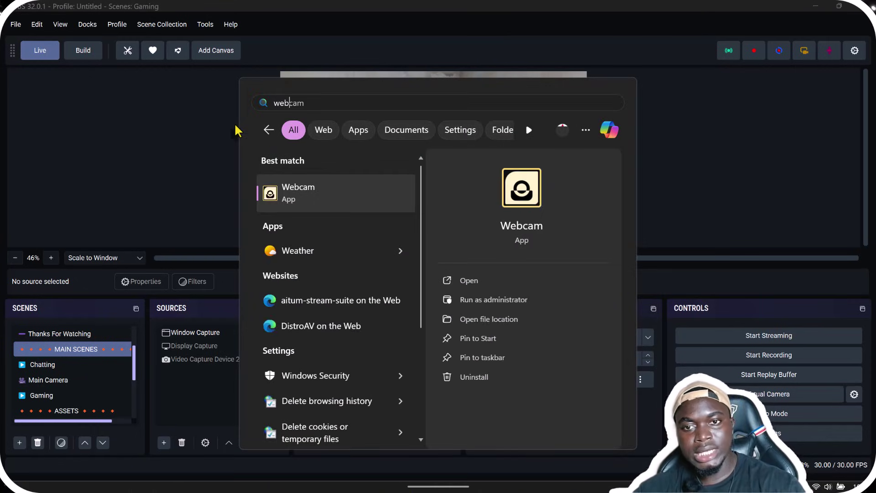
# - Launch NDI Webcam from the search results, then bring up the Start menu for WhatsApp
pyautogui.press('Return')
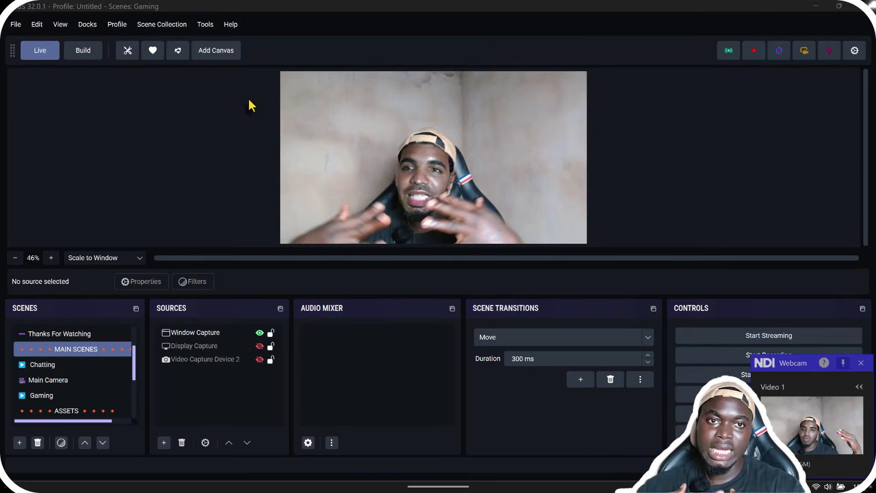
pyautogui.press('super')
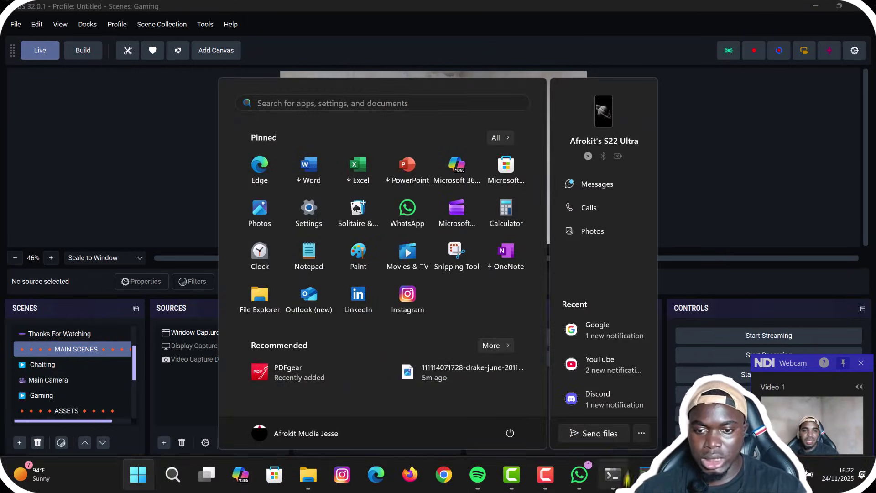
# - Video-call the favourite contact Forever in WhatsApp using the NDI Webcam Video 1 camera
pyautogui.click(579, 474)
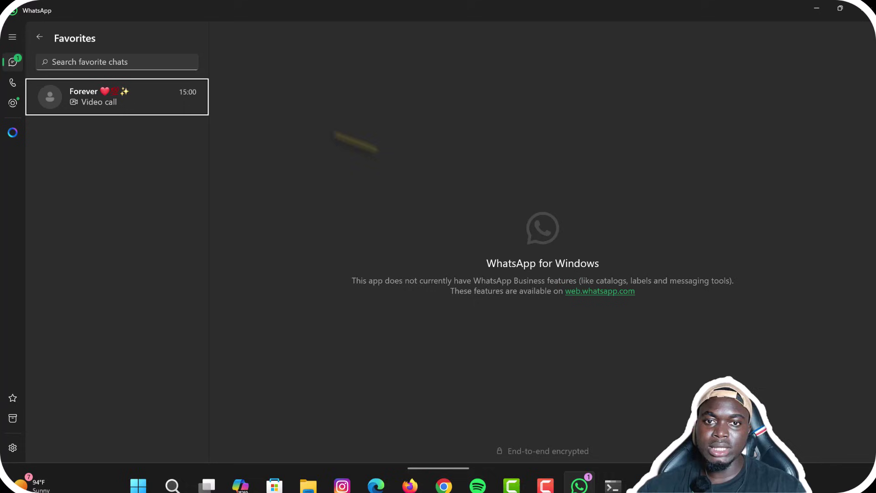
pyautogui.click(117, 96)
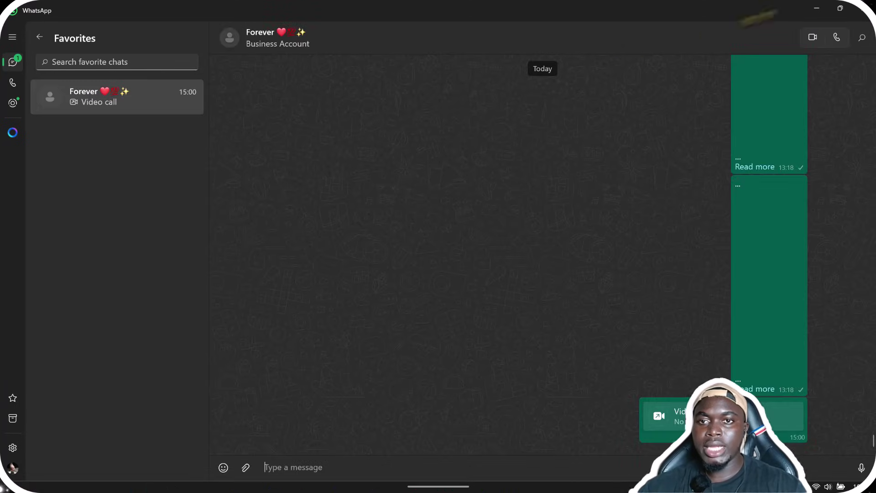
pyautogui.click(812, 37)
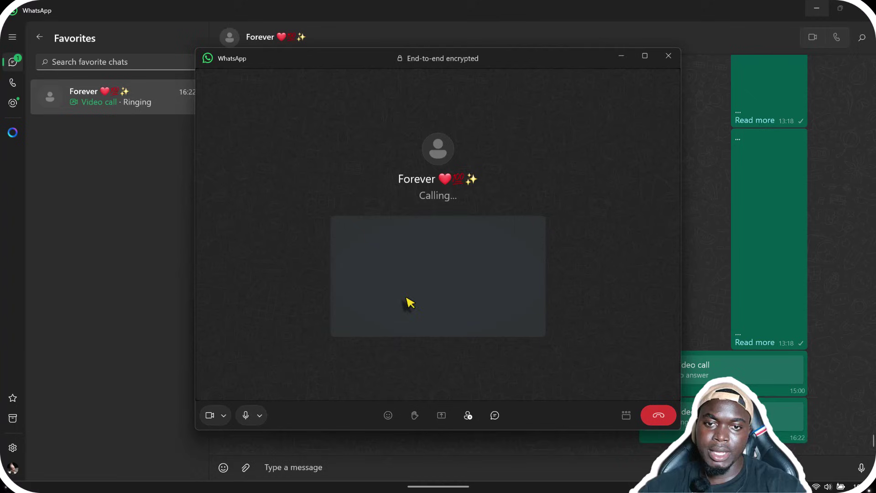
pyautogui.click(224, 416)
pyautogui.click(255, 328)
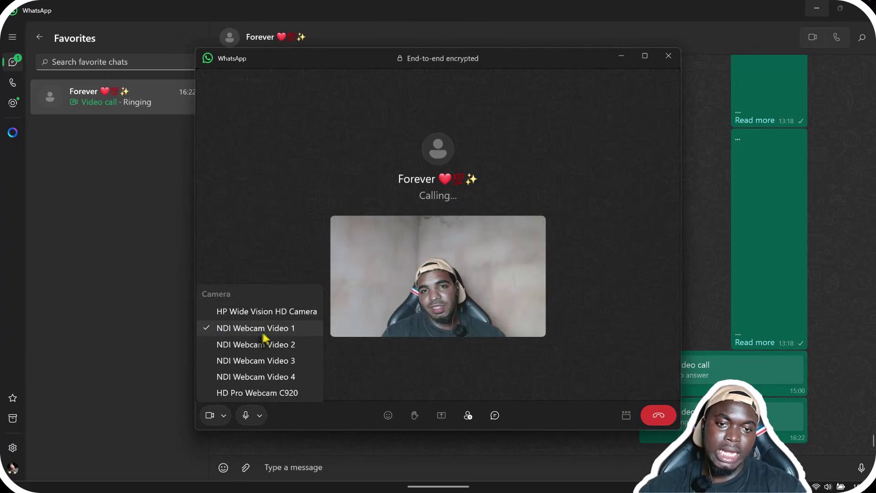
pyautogui.click(273, 328)
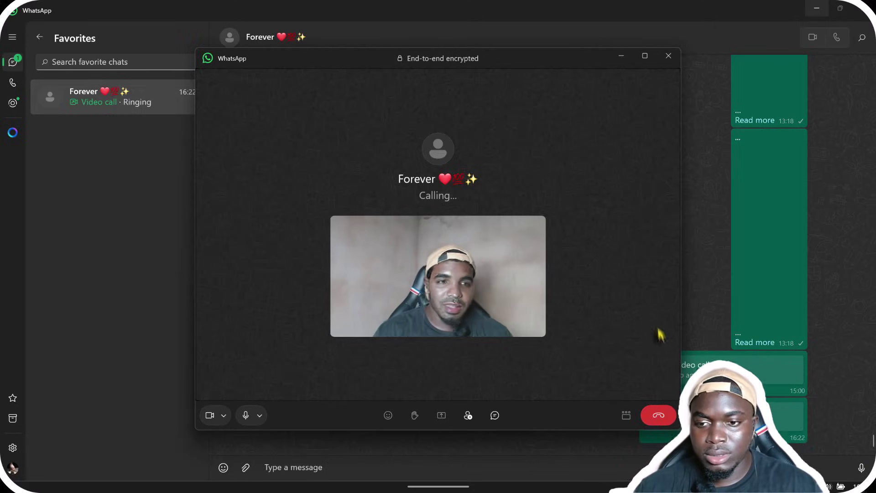
# - Hang up the call, close the call-ended window, and minimise WhatsApp
pyautogui.click(659, 415)
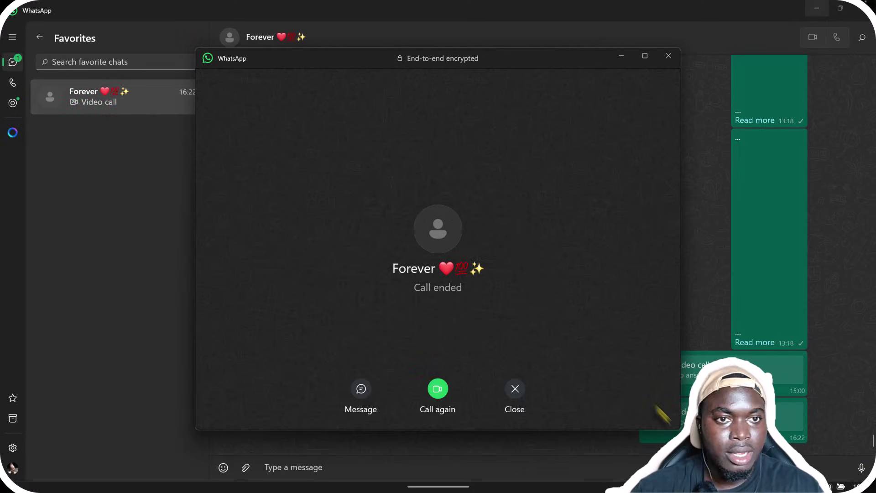
pyautogui.click(514, 390)
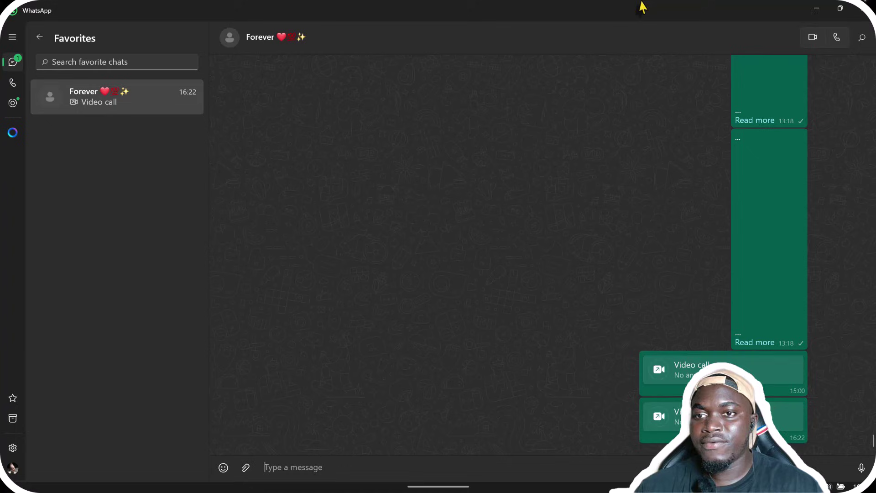
pyautogui.click(818, 8)
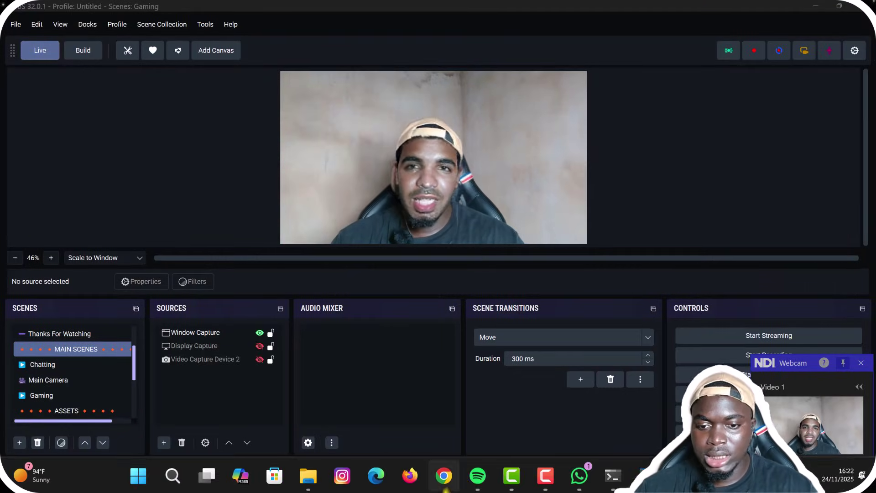
pyautogui.moveTo(613, 474)
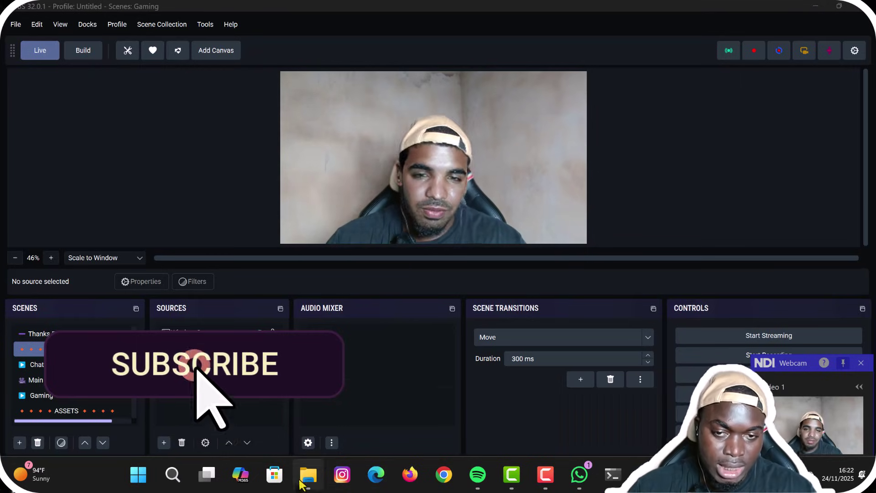
# - Go up to the Afrokit Tutorials folder in File Explorer and close the Deep-Live-Cam console
pyautogui.click(308, 474)
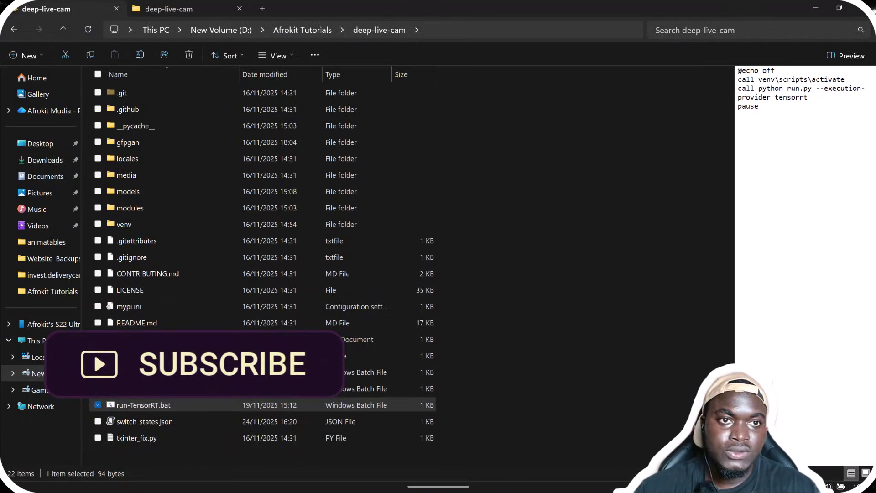
pyautogui.press('BackSpace')
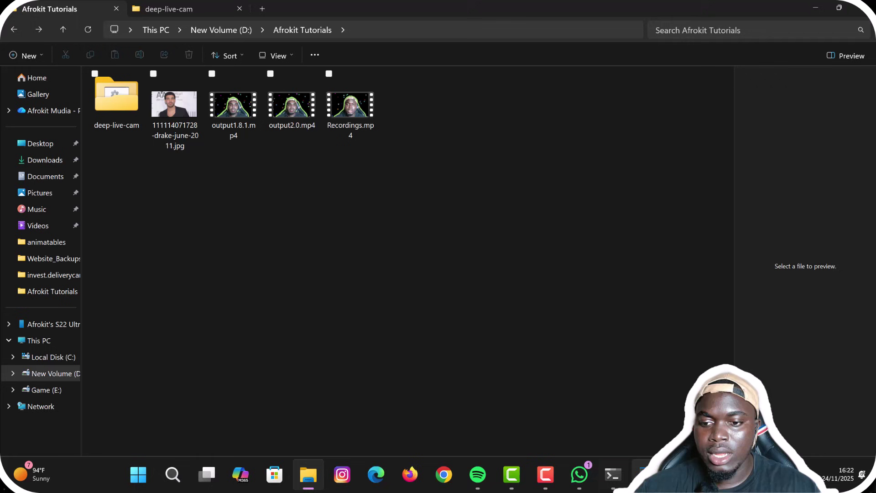
pyautogui.click(612, 474)
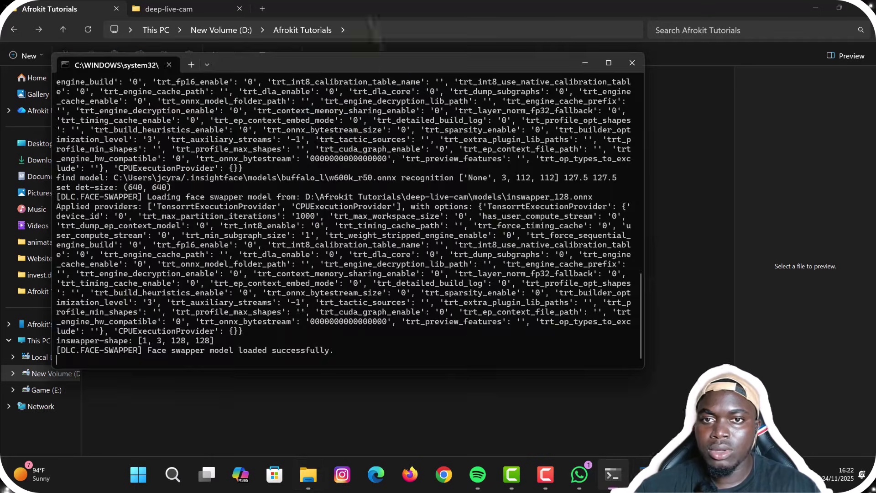
pyautogui.click(170, 64)
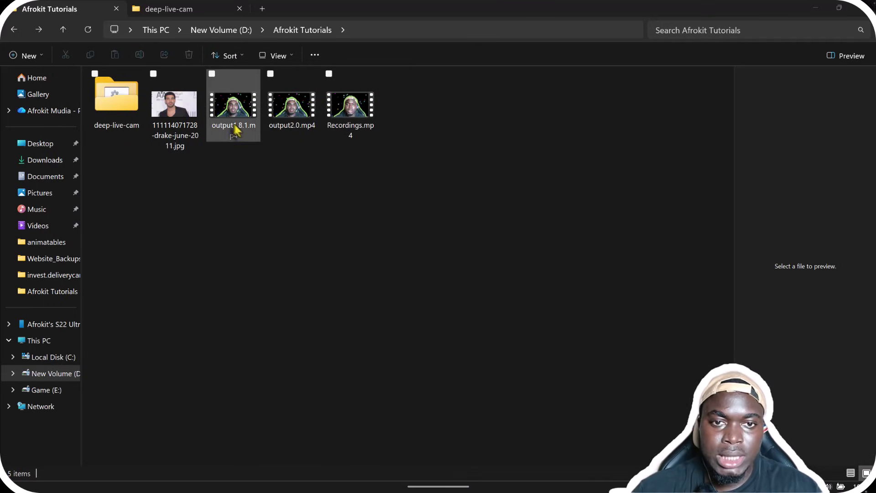
# - Play the output1.8.1 face-swapped video in Media Player
pyautogui.doubleClick(291, 114)
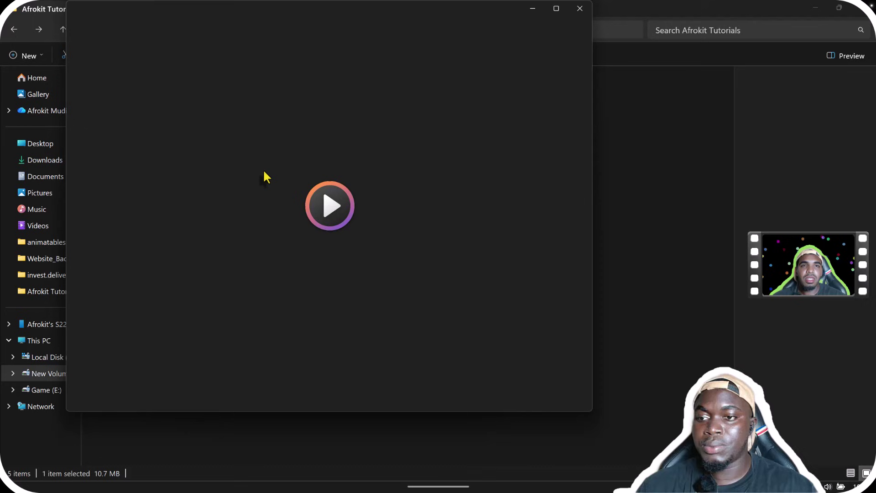